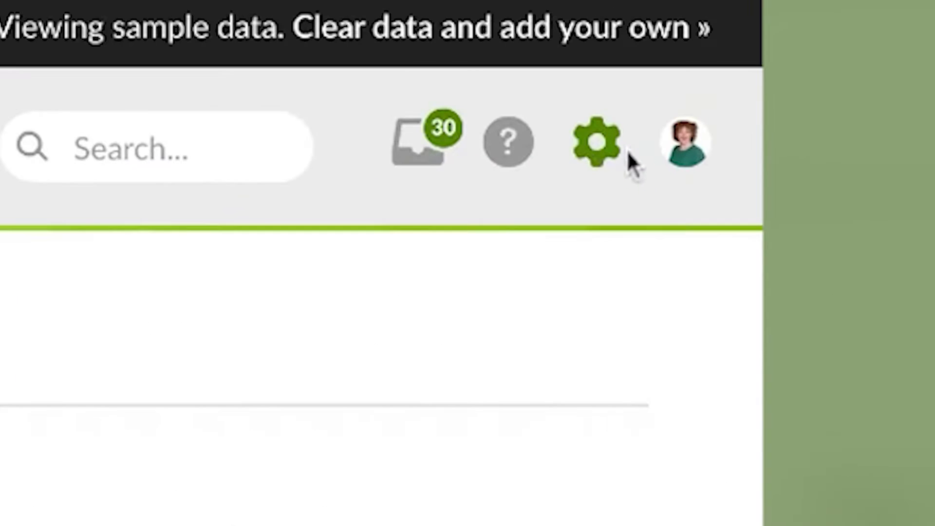
Go to account settings and view the Onboarding New Hire Packet Templates page
left_click(619, 151)
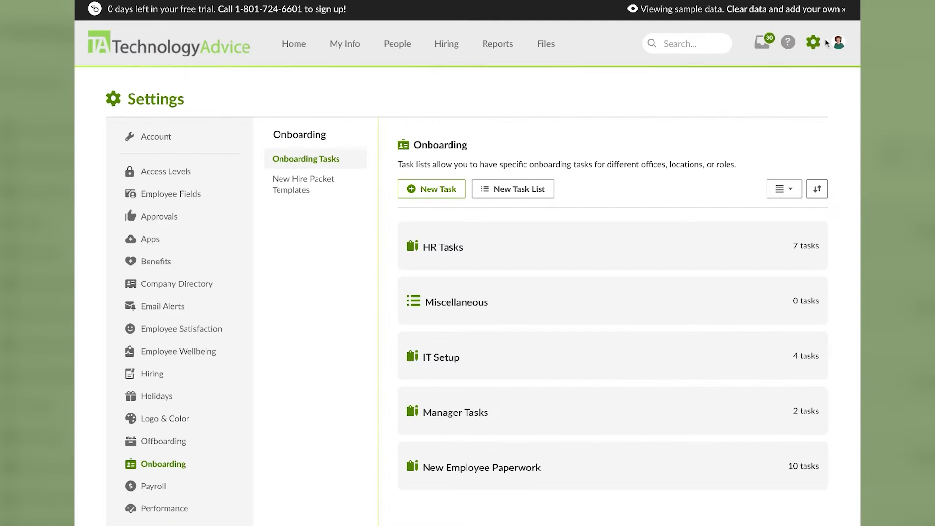
scroll(180, 204, "down", 3)
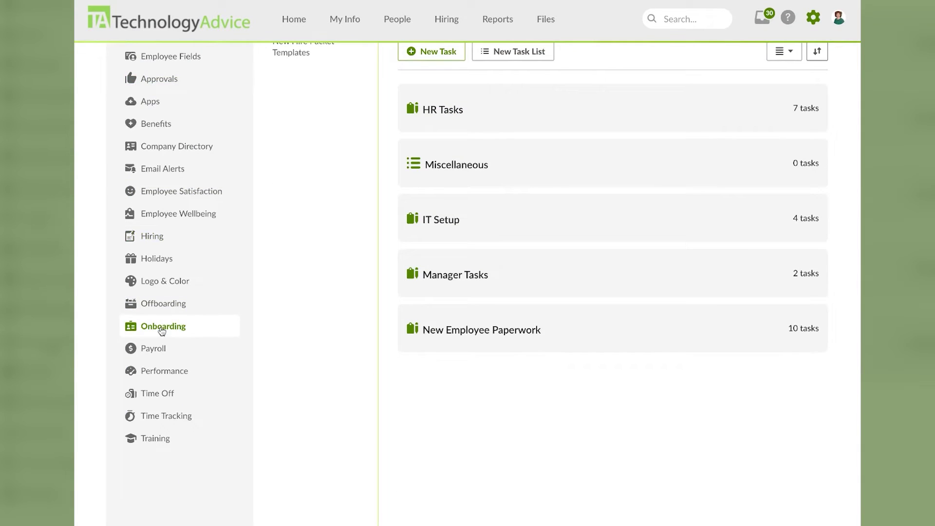
scroll(317, 270, "up", 3)
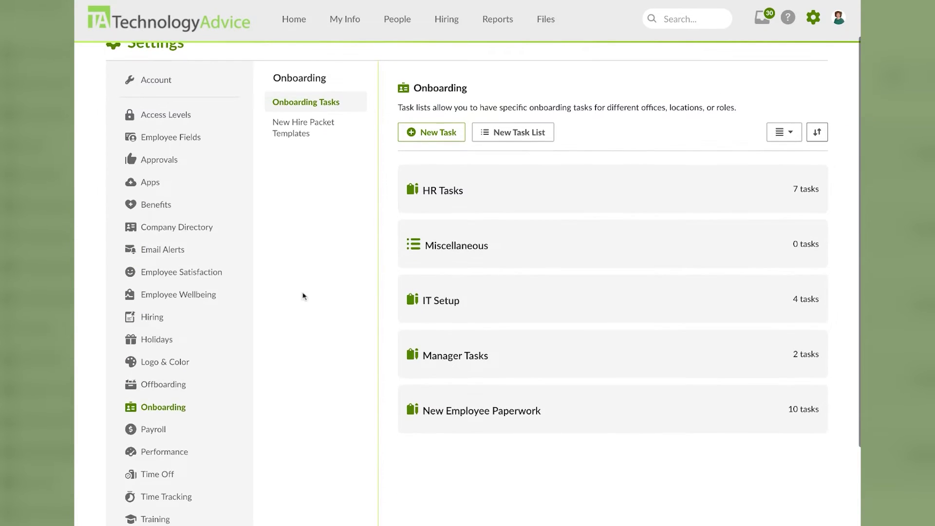
scroll(294, 316, "up", 1)
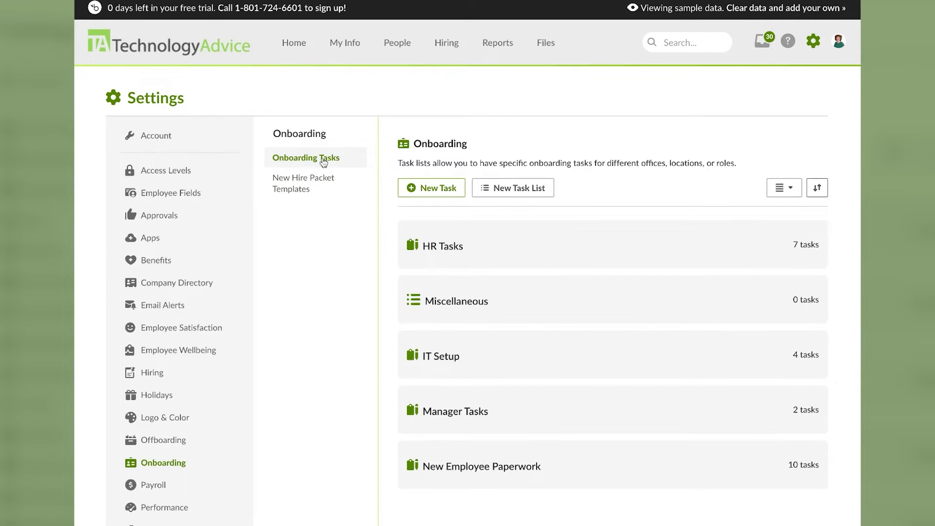
left_click(311, 192)
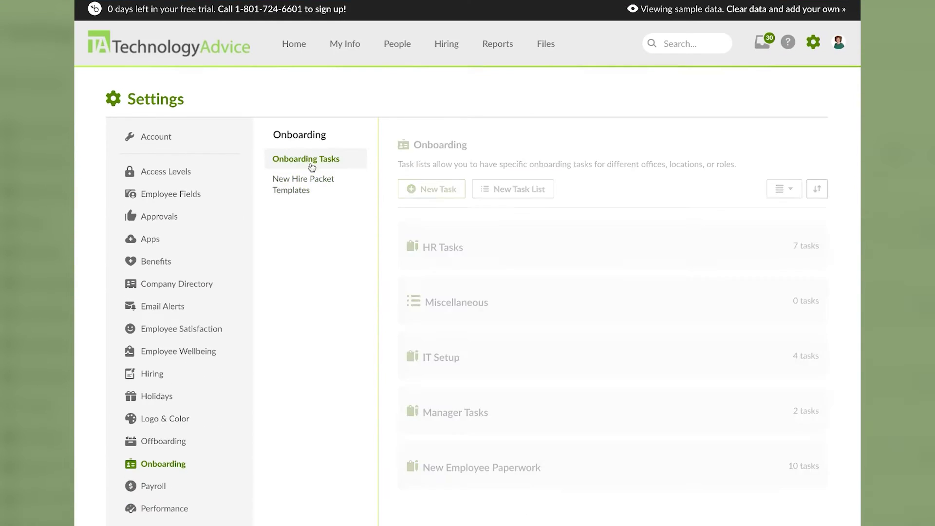
scroll(565, 223, "down", 2)
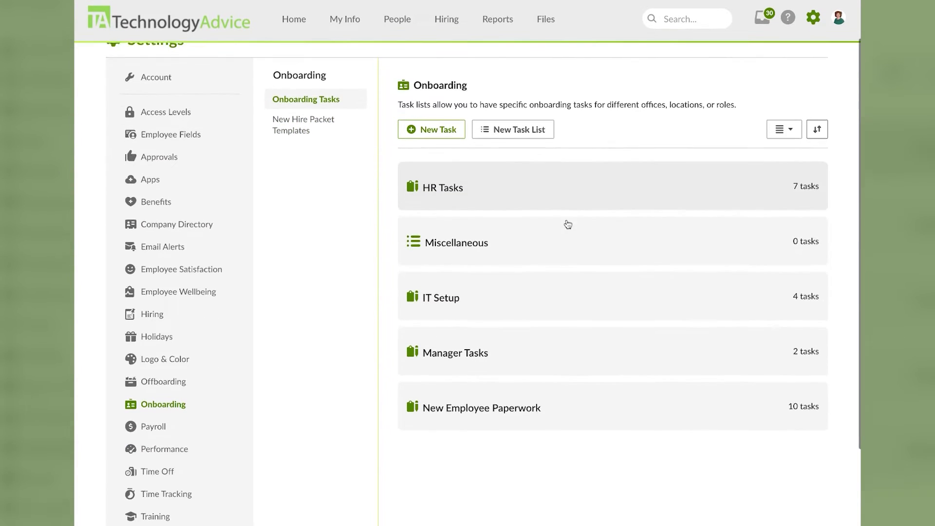
scroll(535, 395, "up", 2)
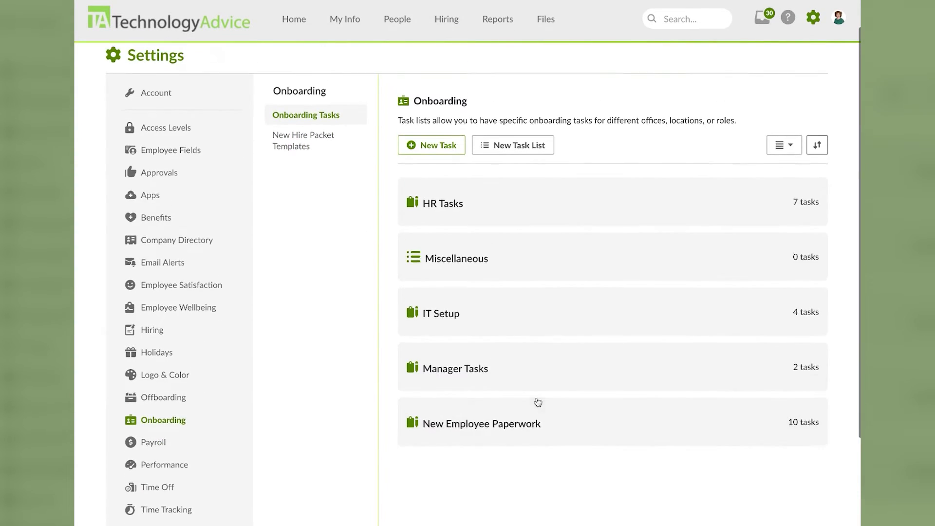
left_click(558, 250)
scroll(557, 249, "down", 2)
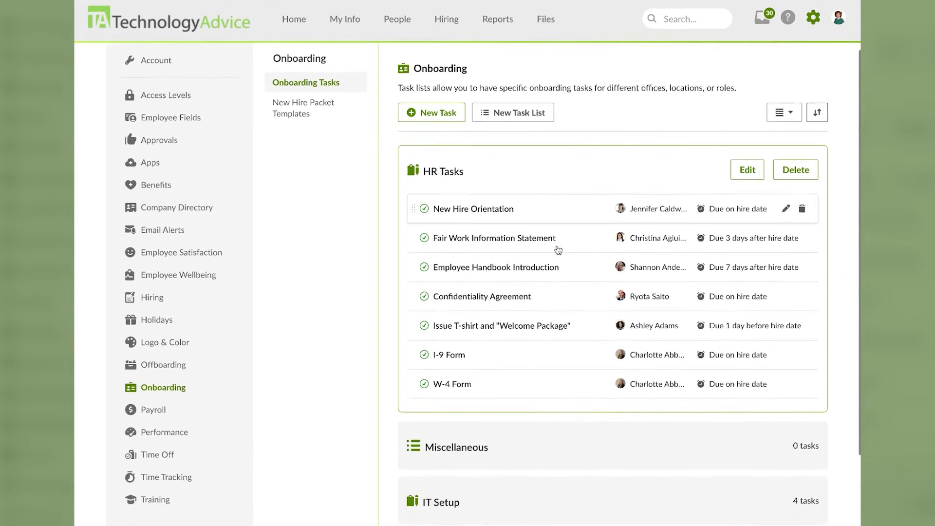
scroll(551, 317, "up", 1)
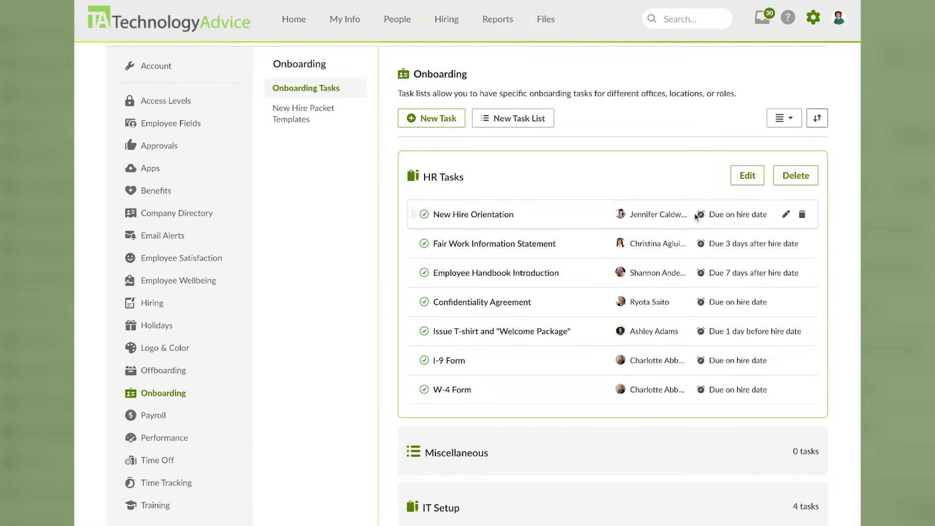
scroll(735, 309, "down", 1)
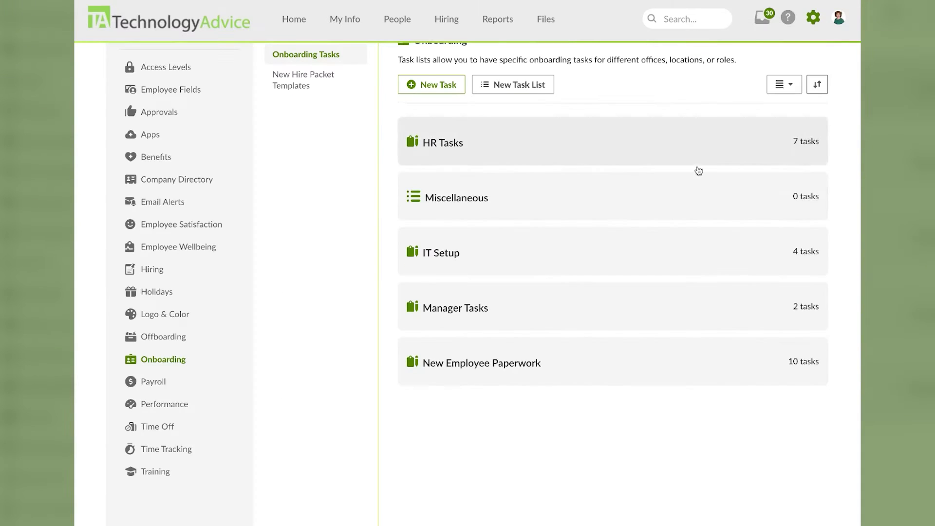
left_click(610, 263)
scroll(605, 312, "down", 1)
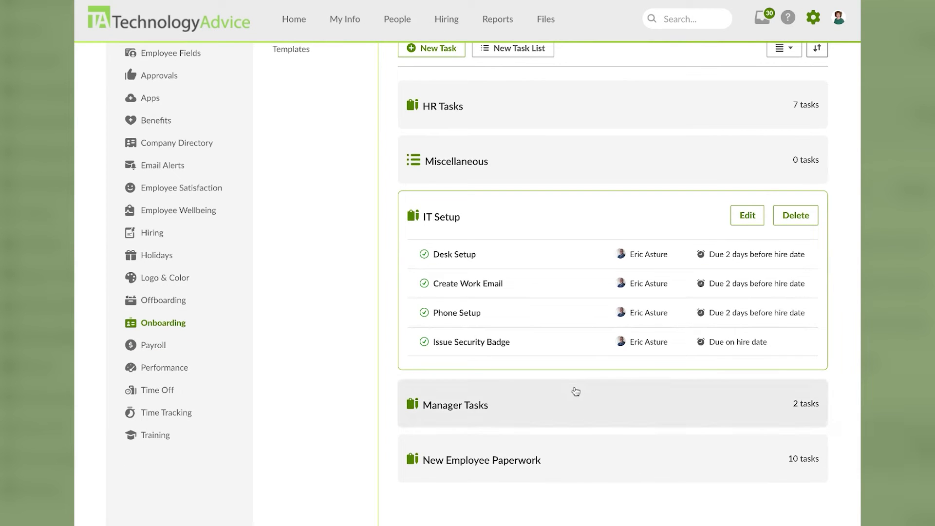
left_click(535, 412)
scroll(537, 399, "down", 1)
left_click(539, 389)
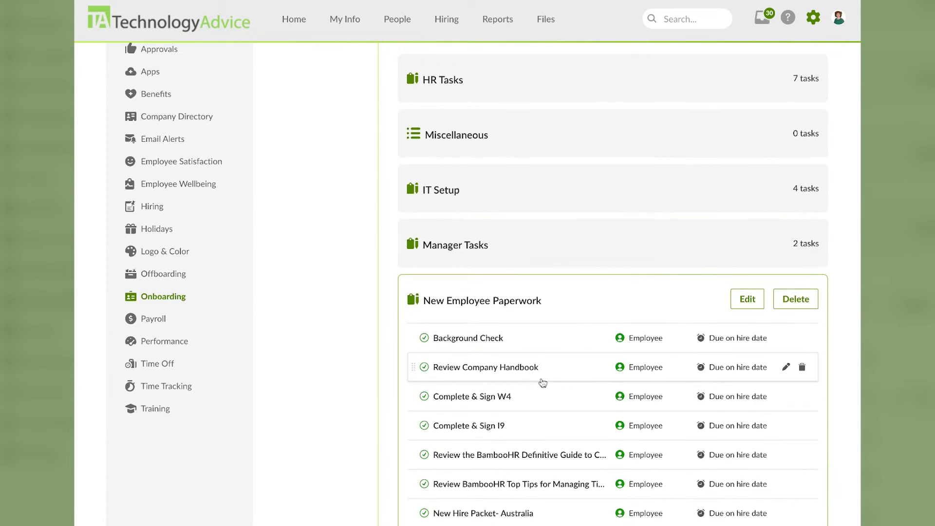
scroll(541, 382, "down", 3)
scroll(542, 382, "up", 4)
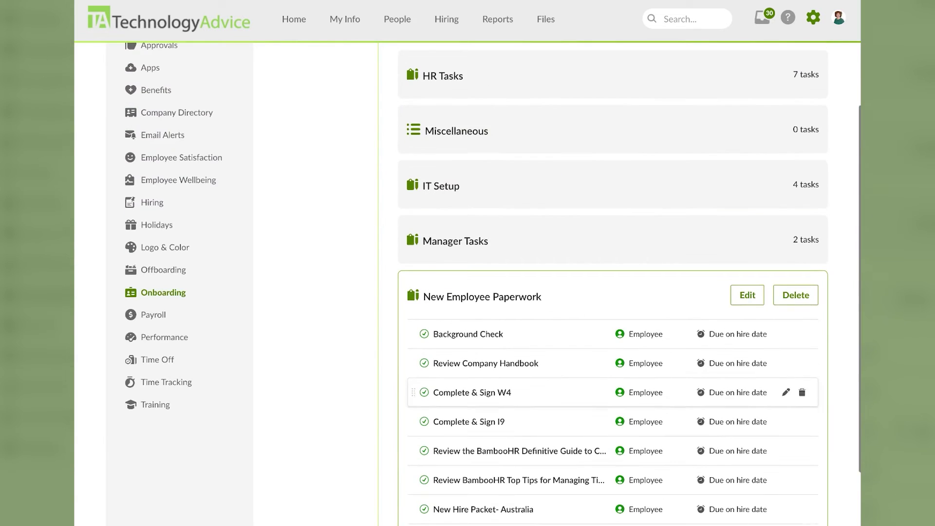
left_click(531, 298)
scroll(513, 292, "up", 4)
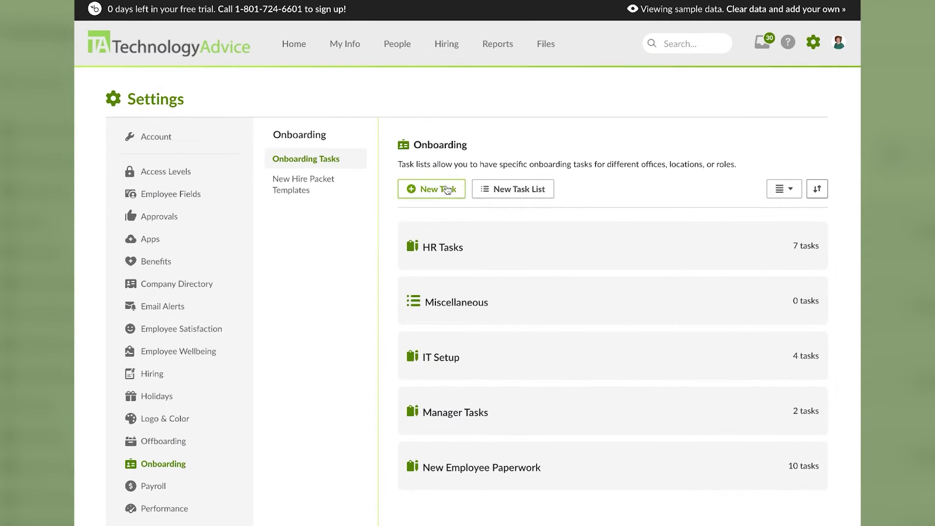
left_click(447, 190)
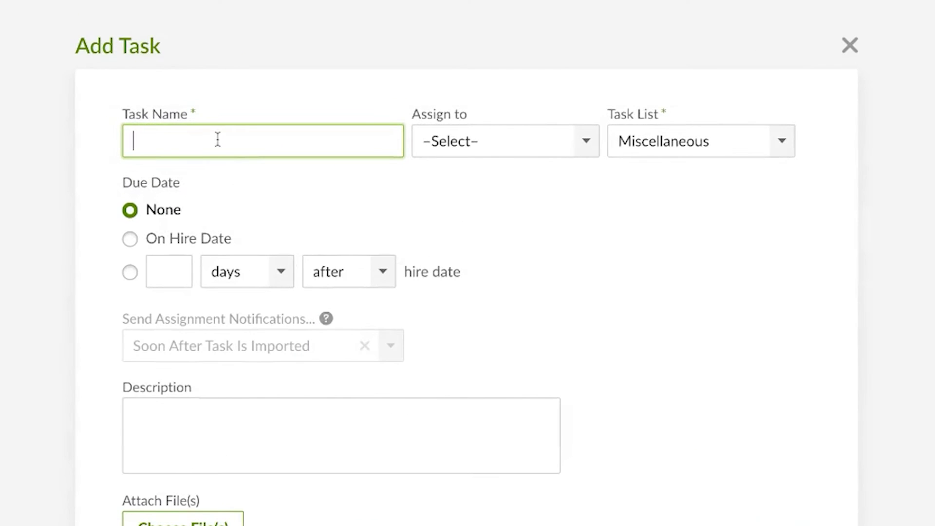
Assign the task to the employee, place it in New Employee Paperwork, and allow file uploads
left_click(526, 159)
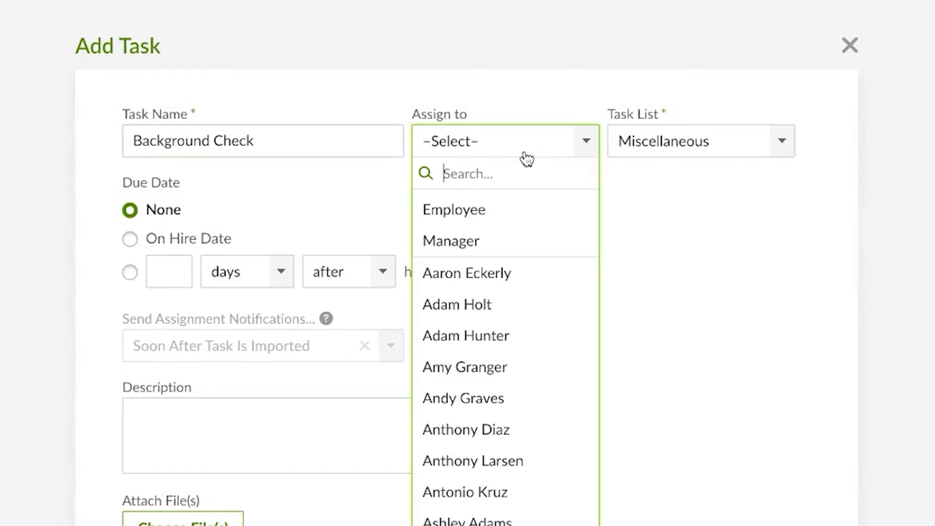
left_click(487, 221)
left_click(666, 133)
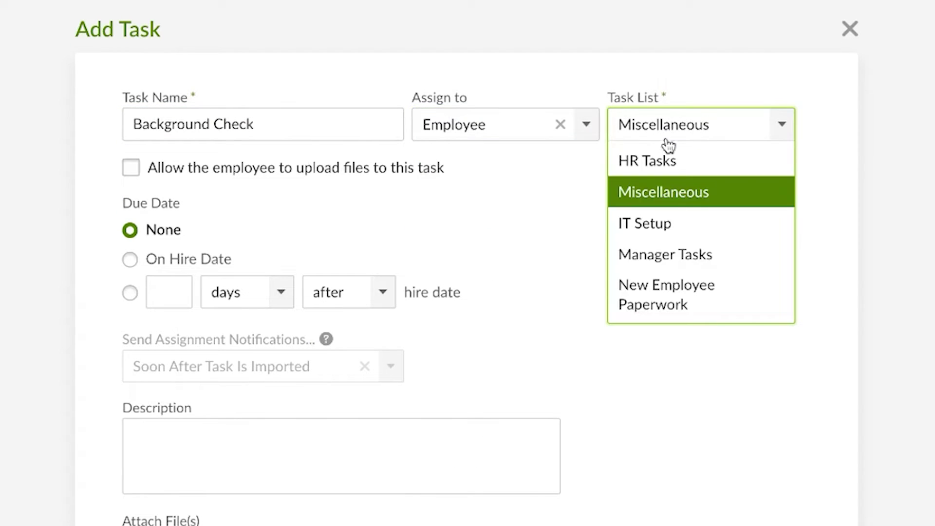
left_click(669, 297)
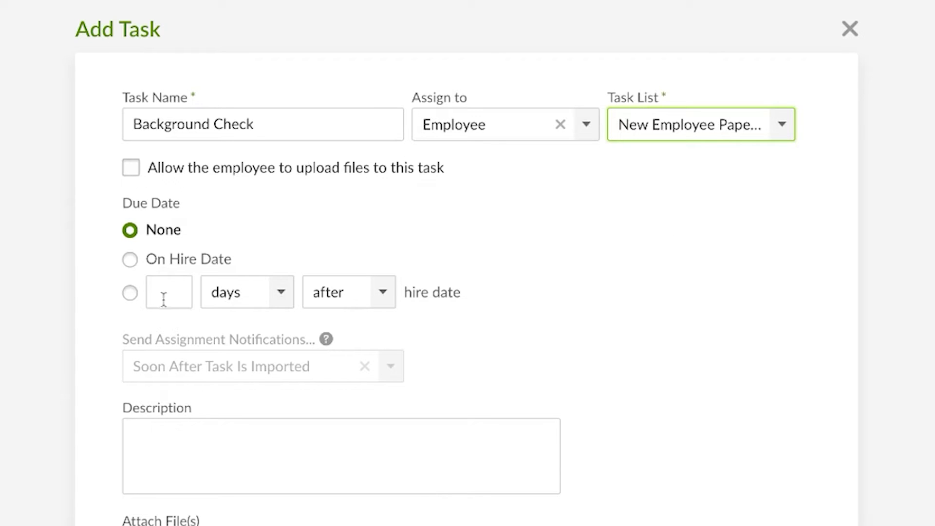
left_click(137, 169)
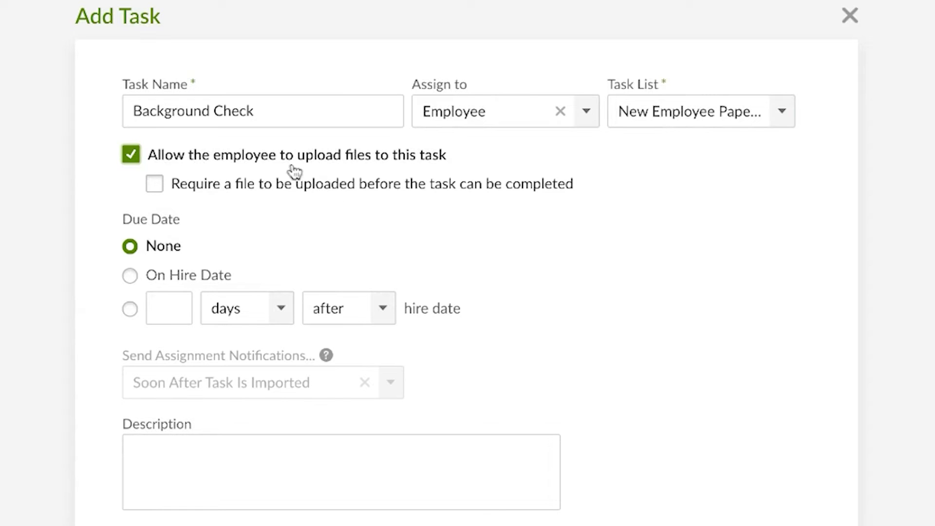
Require a file upload to complete the task and set it due on the hire date
left_click(155, 185)
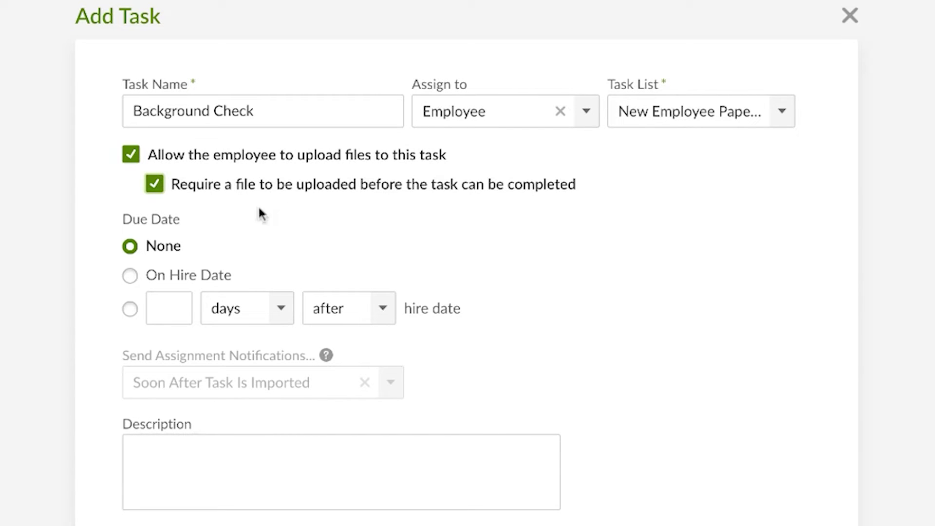
left_click(130, 277)
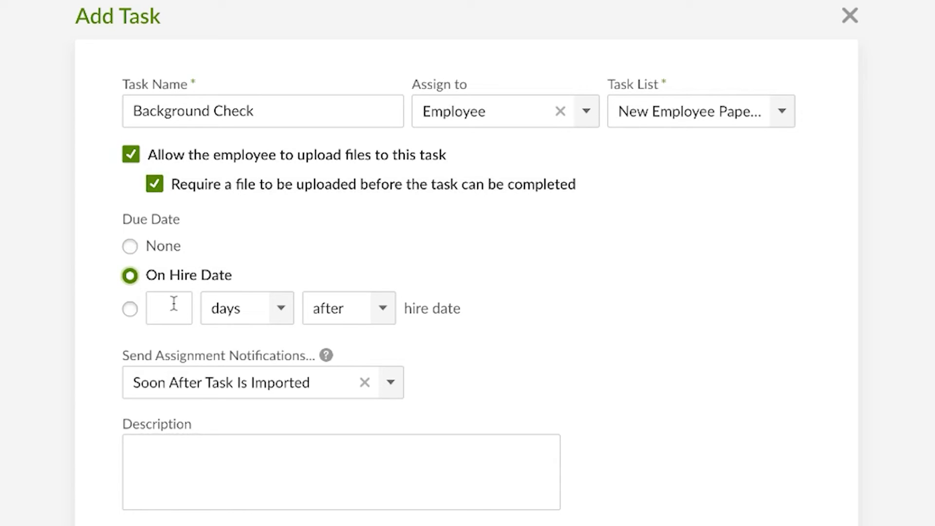
left_click(138, 316)
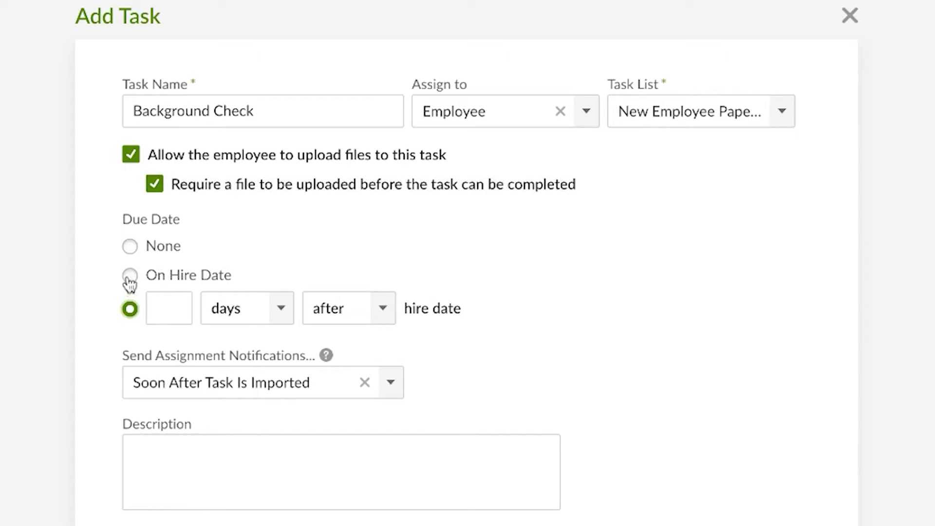
left_click(129, 276)
Keep notifications at Soon After Task Is Imported and enter the background check authorization description
scroll(231, 288, "down", 3)
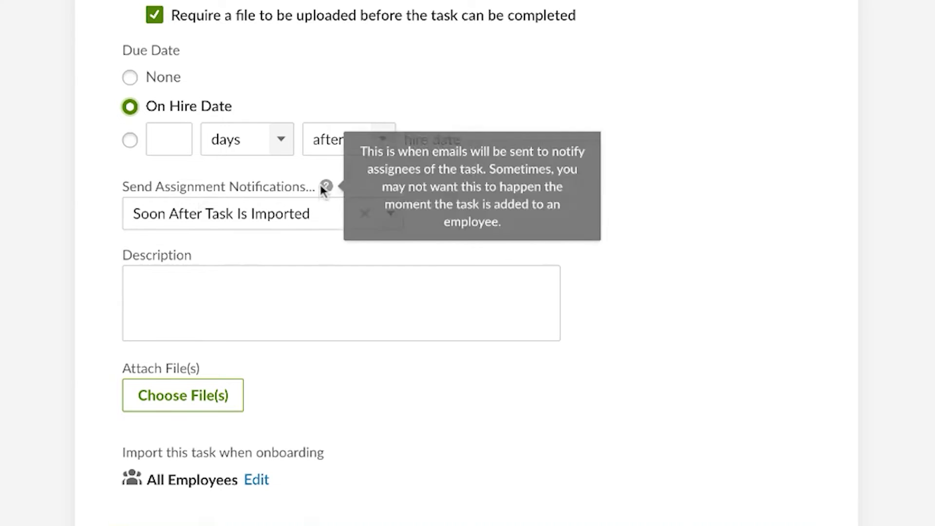
left_click(289, 221)
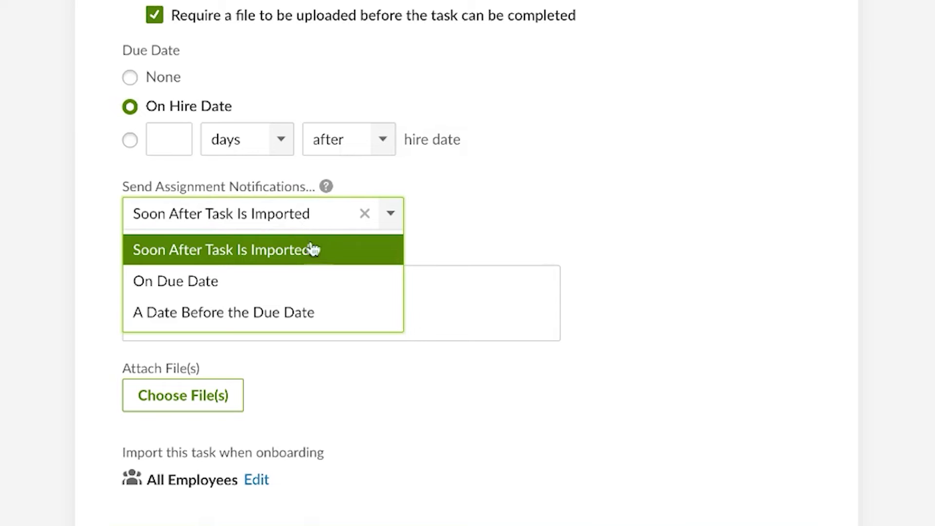
left_click(292, 256)
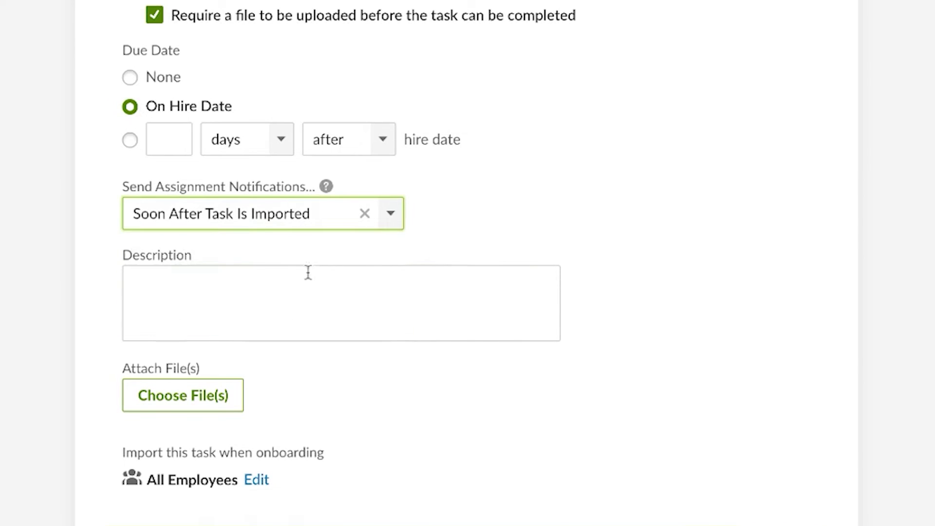
left_click(250, 313)
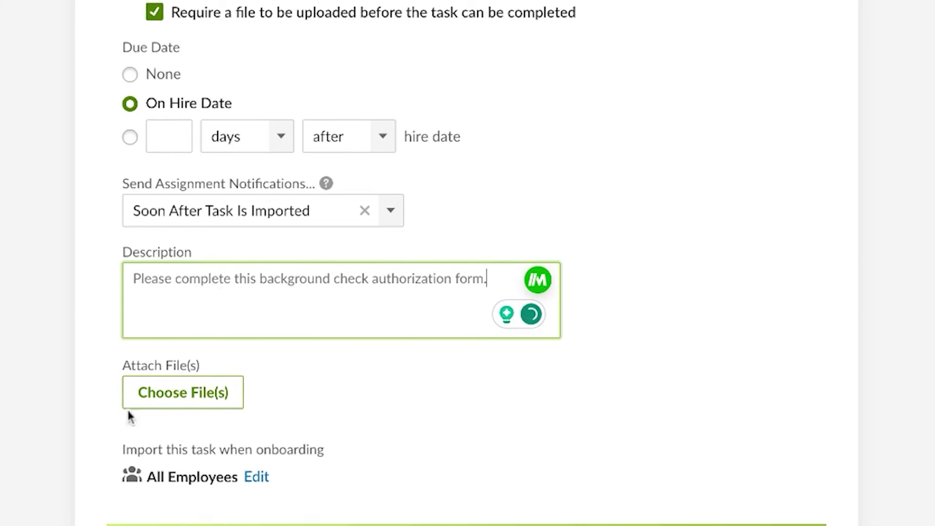
scroll(146, 389, "down", 2)
Attach Background_Check_Auth.pdf to the Background Check task
left_click(190, 312)
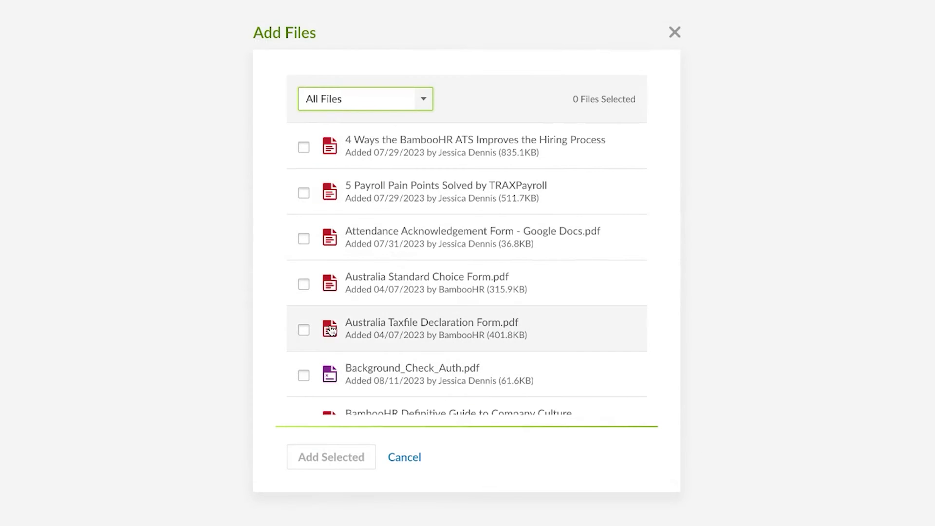
scroll(392, 202, "down", 2)
left_click(304, 314)
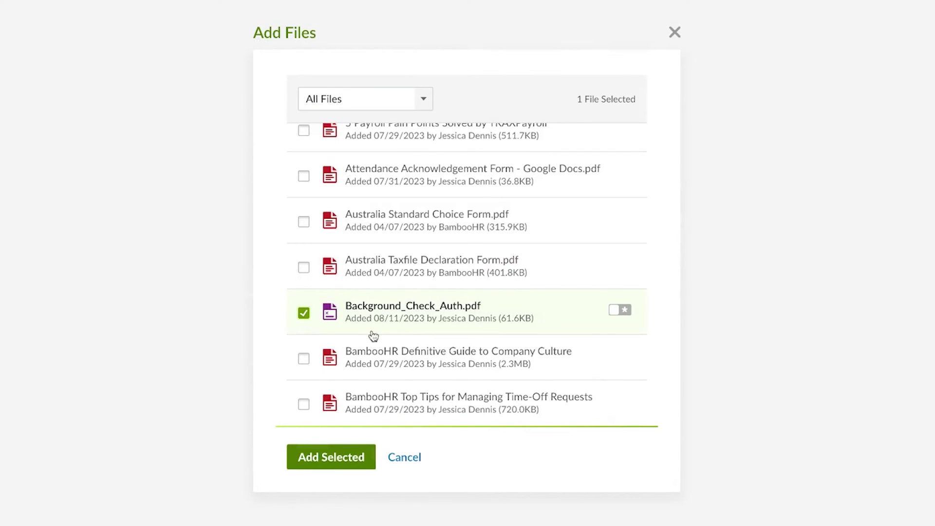
left_click(334, 457)
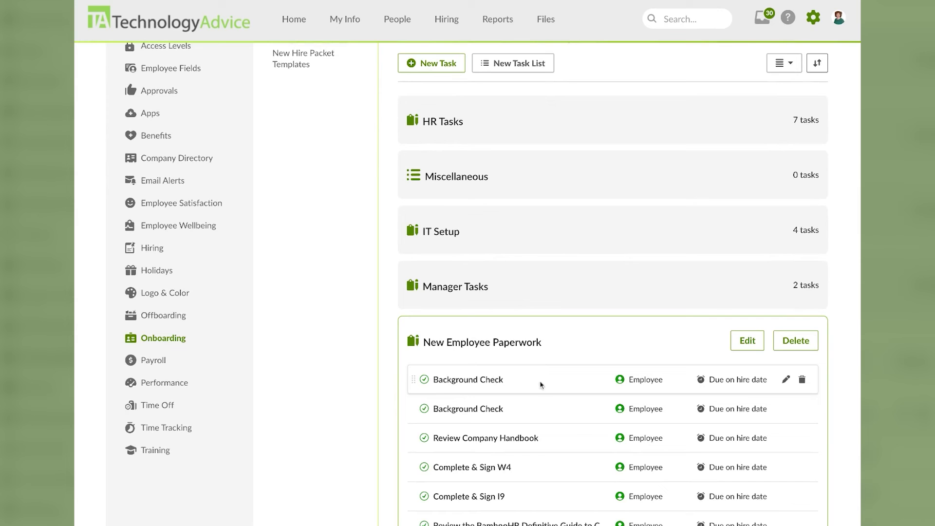
scroll(627, 414, "up", 1)
scroll(626, 420, "down", 2)
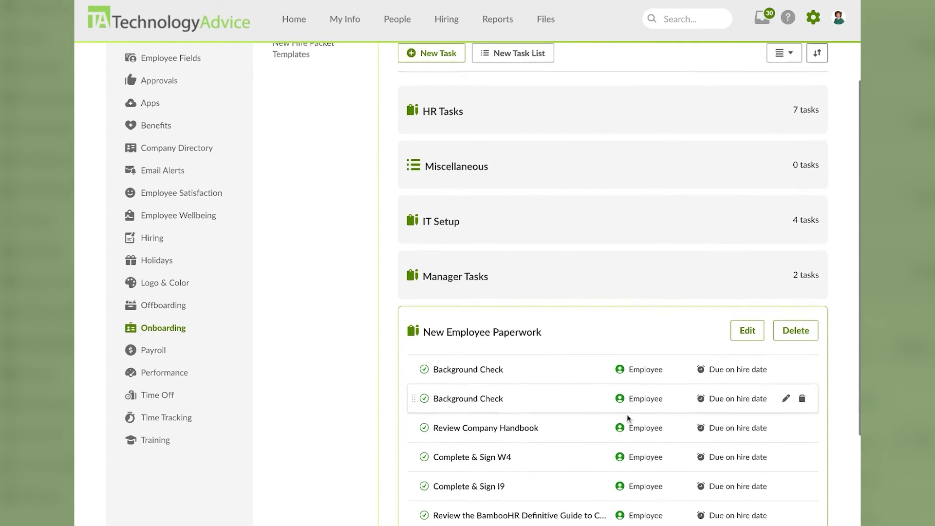
scroll(578, 380, "down", 4)
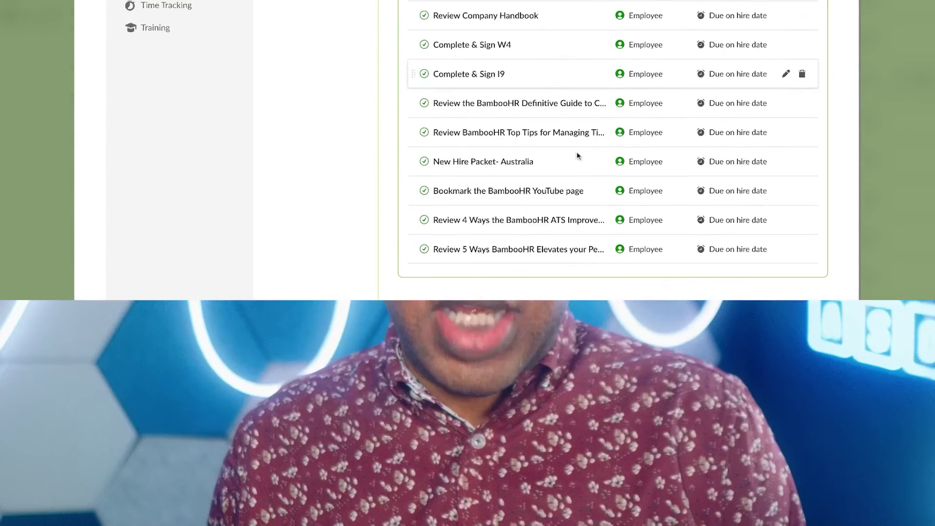